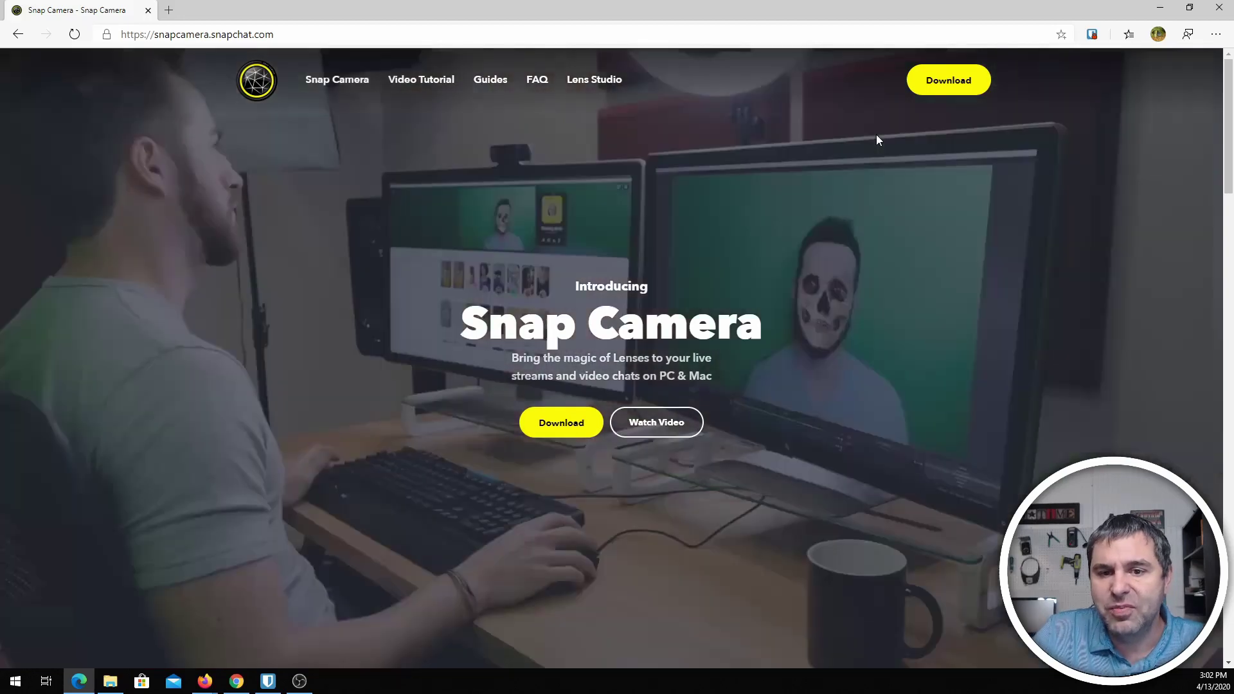
# Step: Open the Snap Camera download page and review its operating system requirements
pyautogui.click(948, 84)
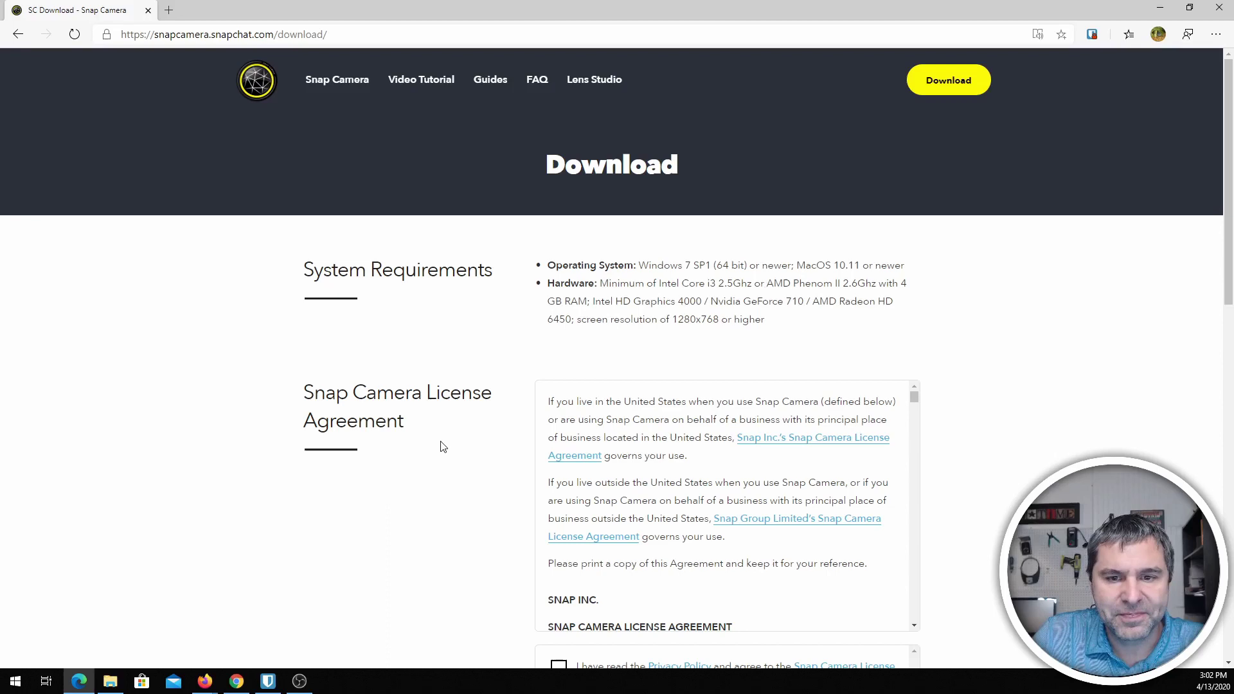
pyautogui.scroll(-4, 488, 334)
pyautogui.scroll(4, 488, 334)
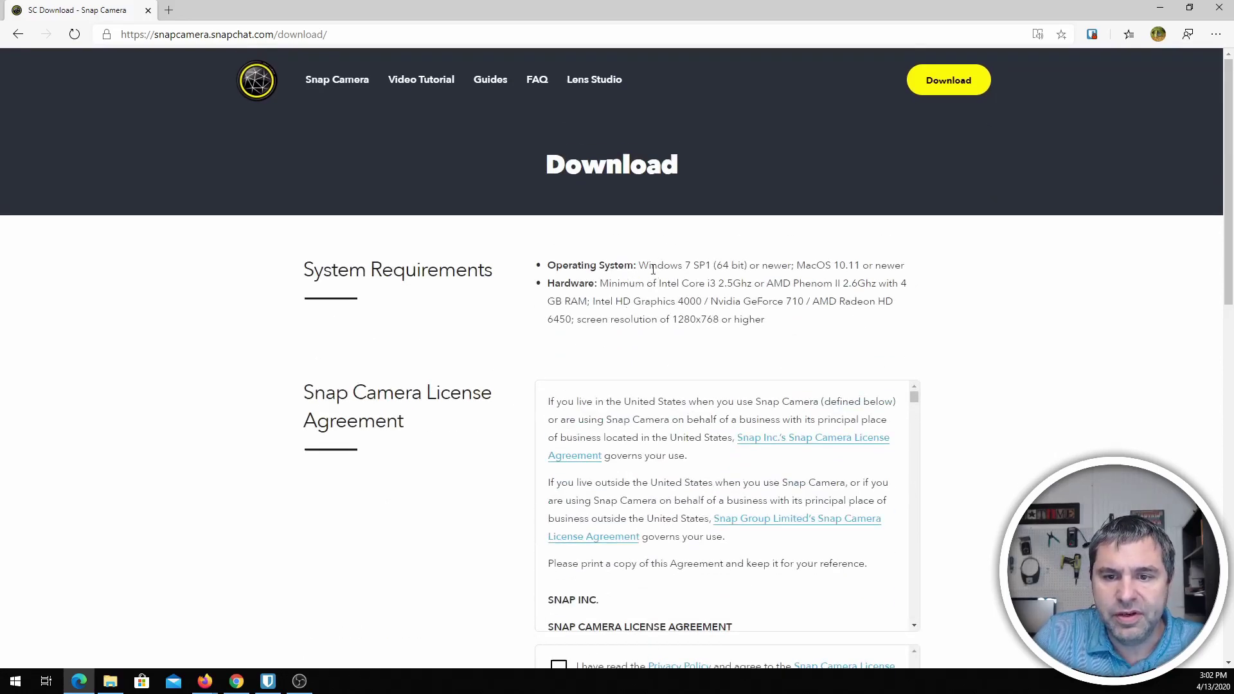
pyautogui.moveTo(796, 266); pyautogui.dragTo(866, 261)
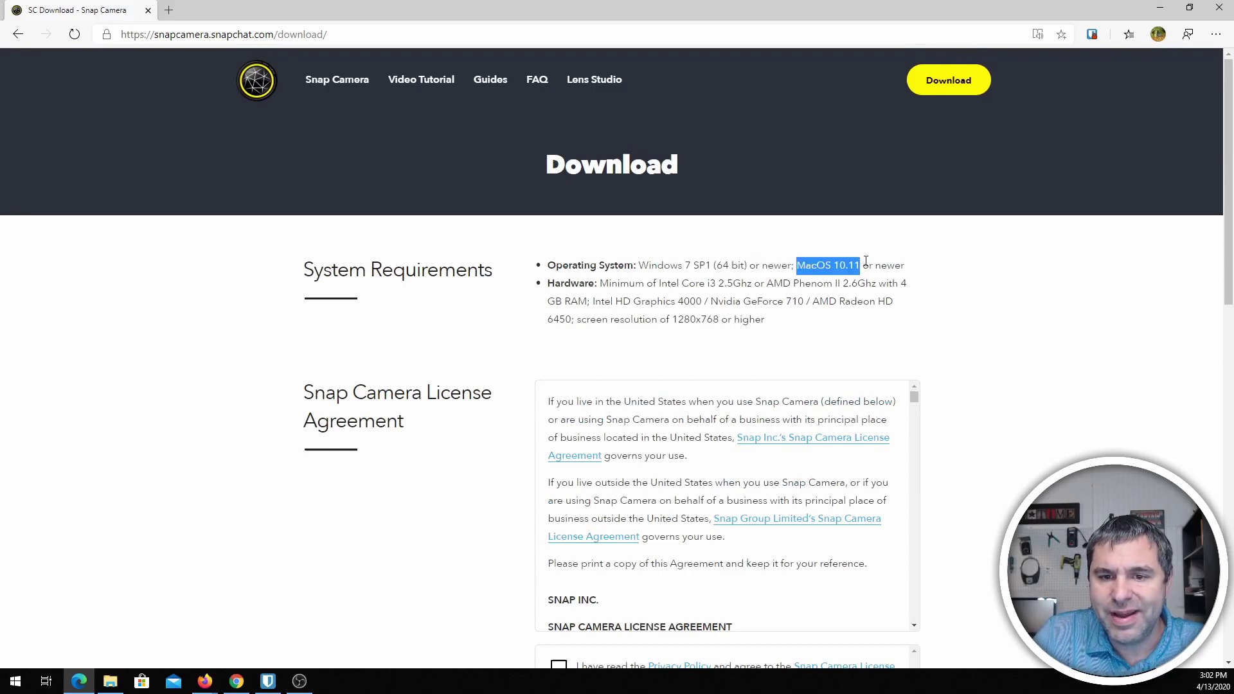
pyautogui.scroll(-5, 463, 372)
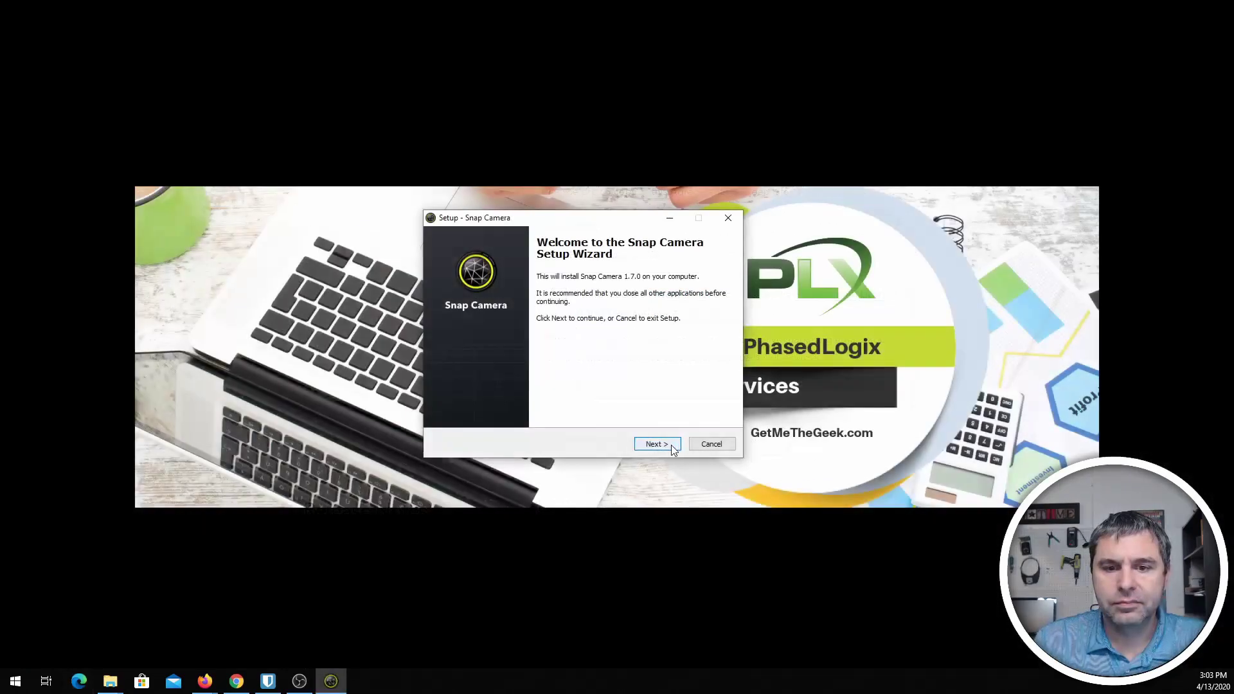
# Step: Install Snap Camera with the default destination folder, the Snap Inc. Start Menu folder and no desktop shortcut
pyautogui.click(657, 443)
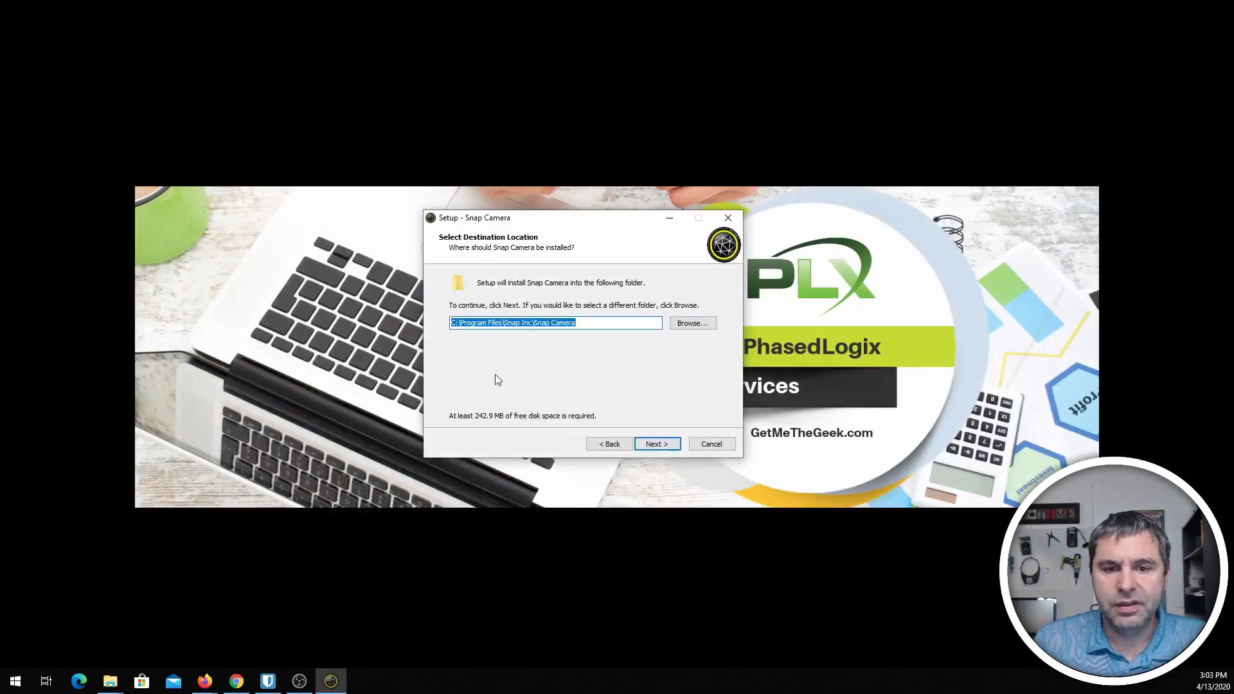
pyautogui.click(657, 444)
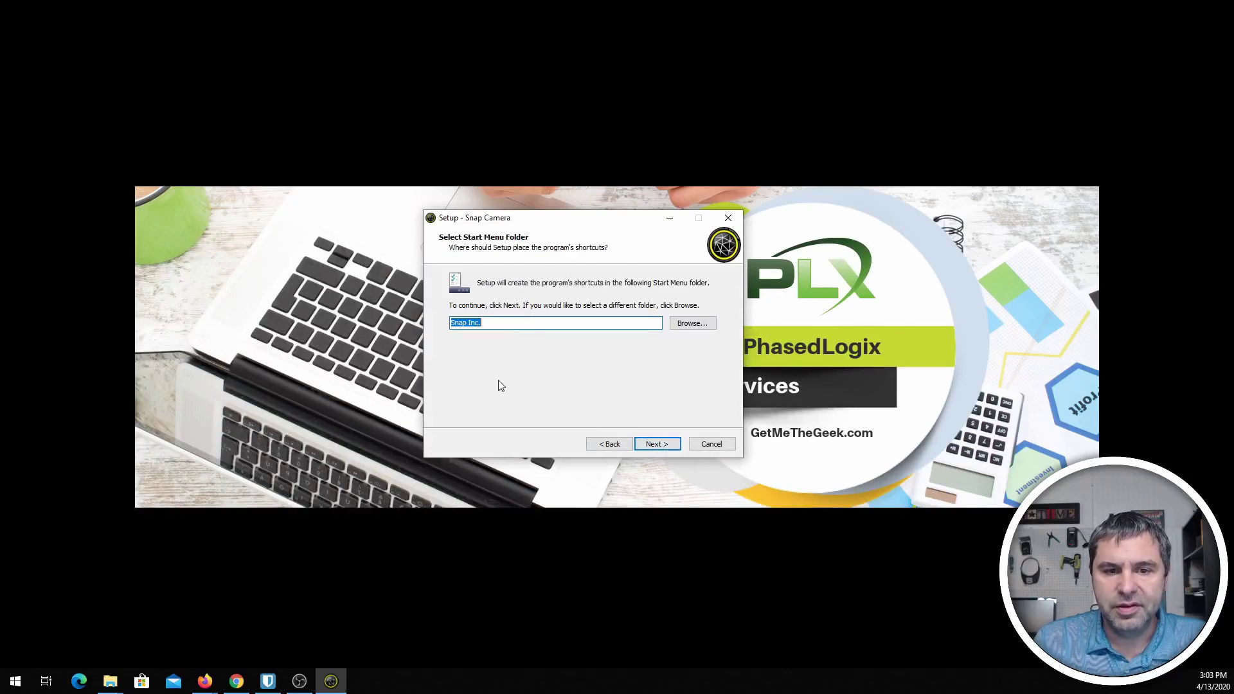
pyautogui.click(656, 444)
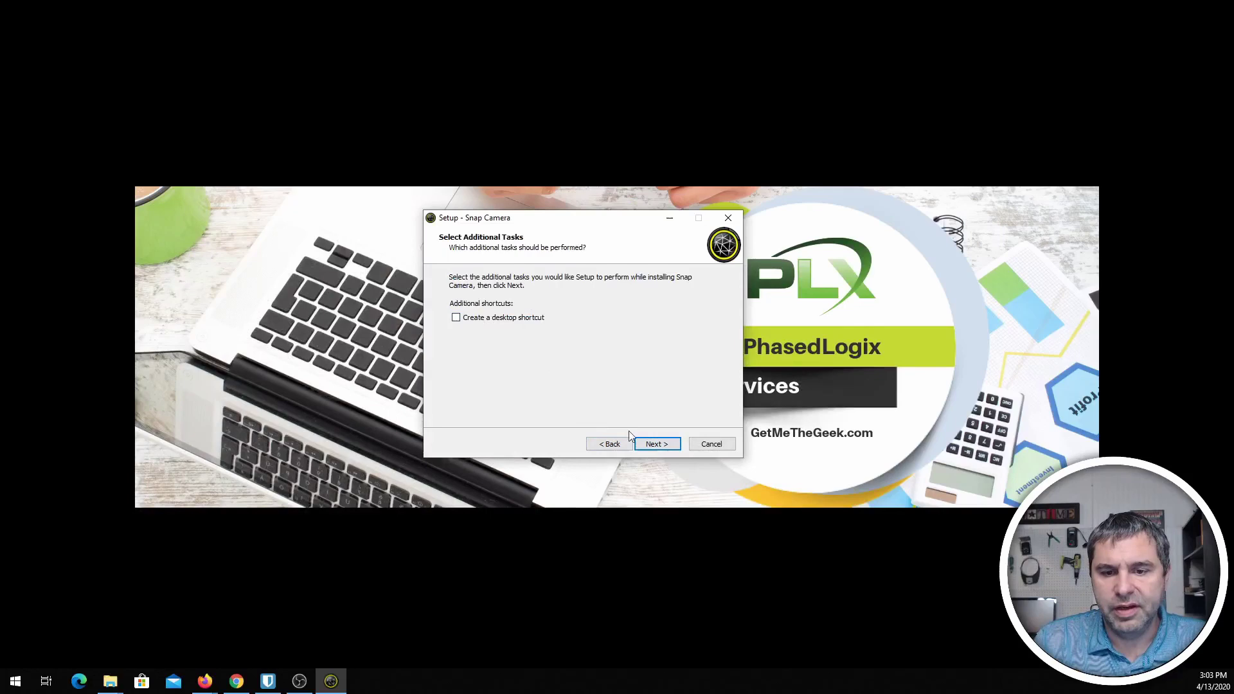
pyautogui.click(656, 444)
pyautogui.click(668, 447)
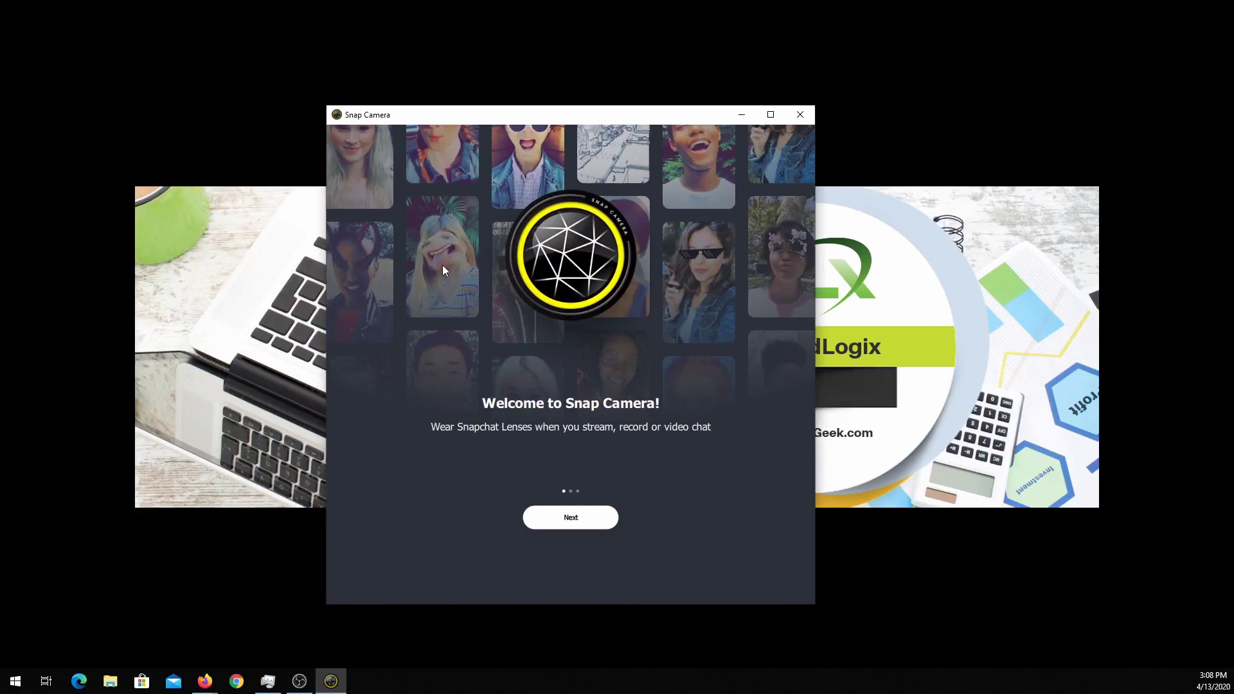
# Step: Go through the Snap Camera welcome introduction and finish it without opening Twitch
pyautogui.click(574, 520)
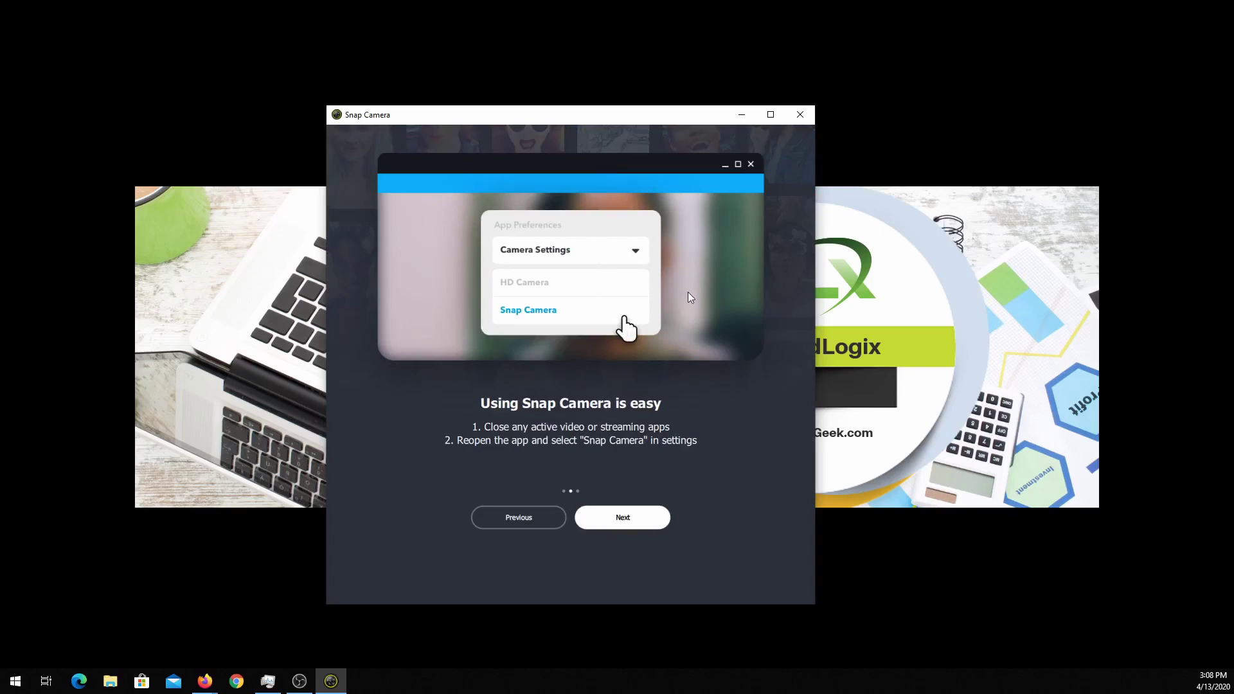
pyautogui.click(623, 519)
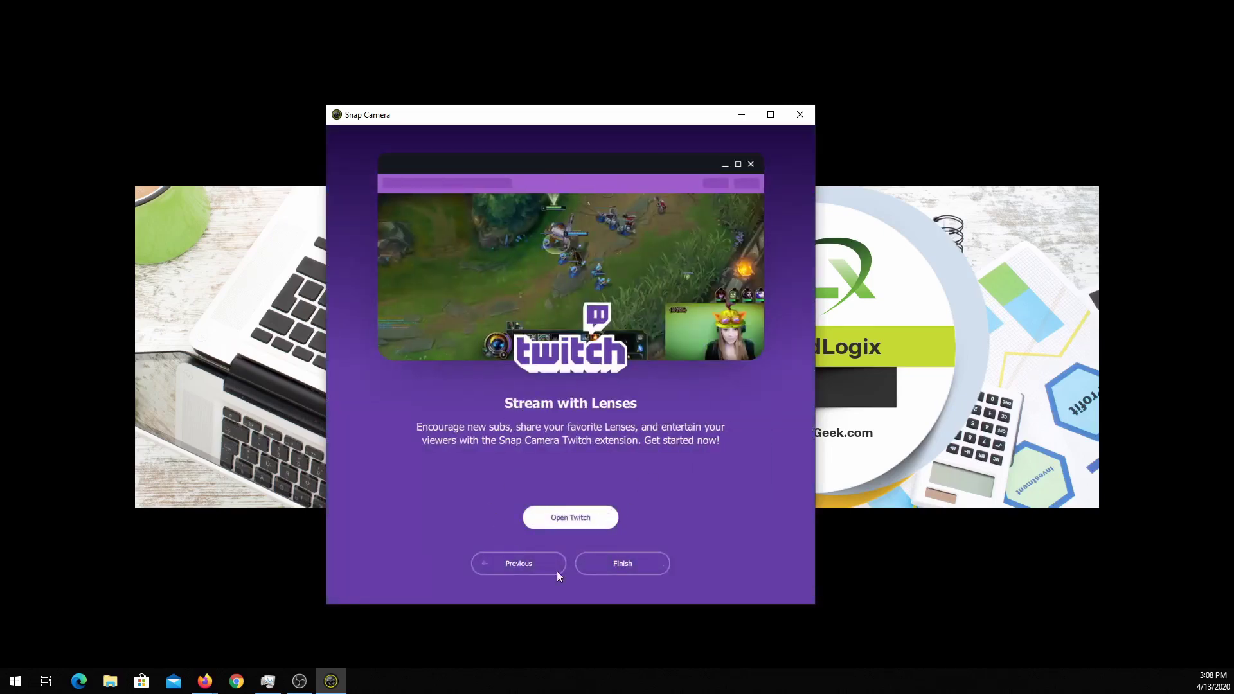
pyautogui.click(618, 563)
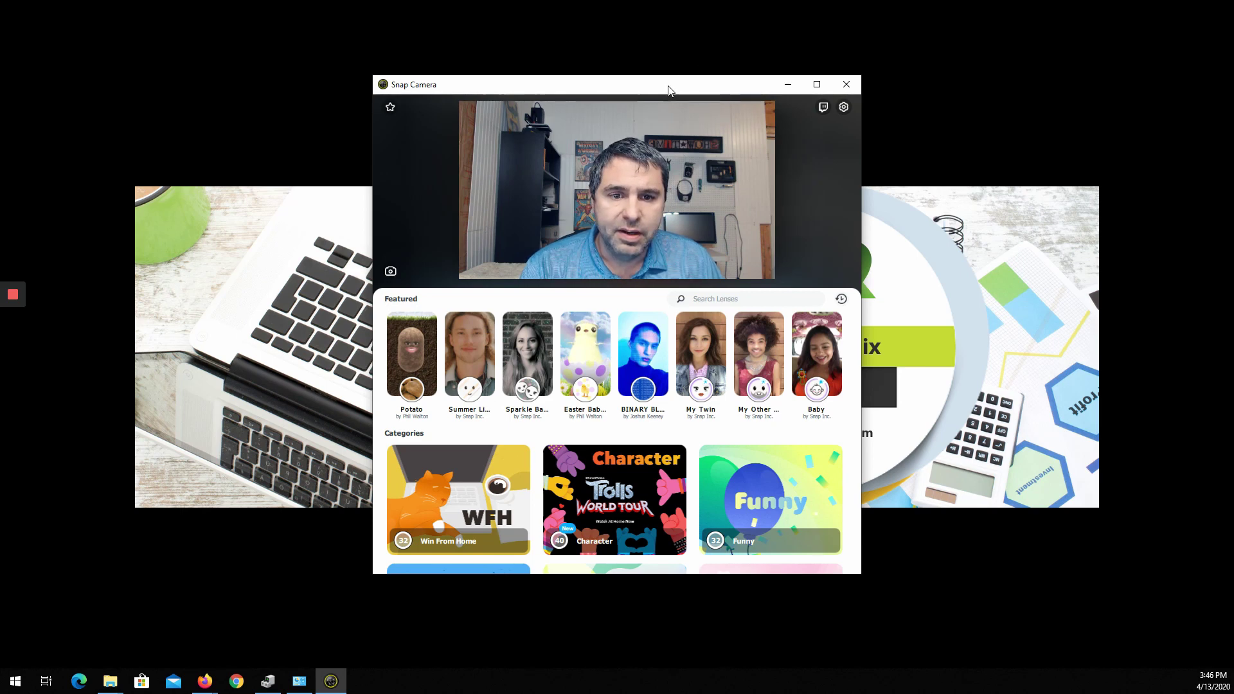
# Step: Reposition the Snap Camera window and try the featured Baby lens, turning it off again
pyautogui.moveTo(667, 90); pyautogui.dragTo(619, 90)
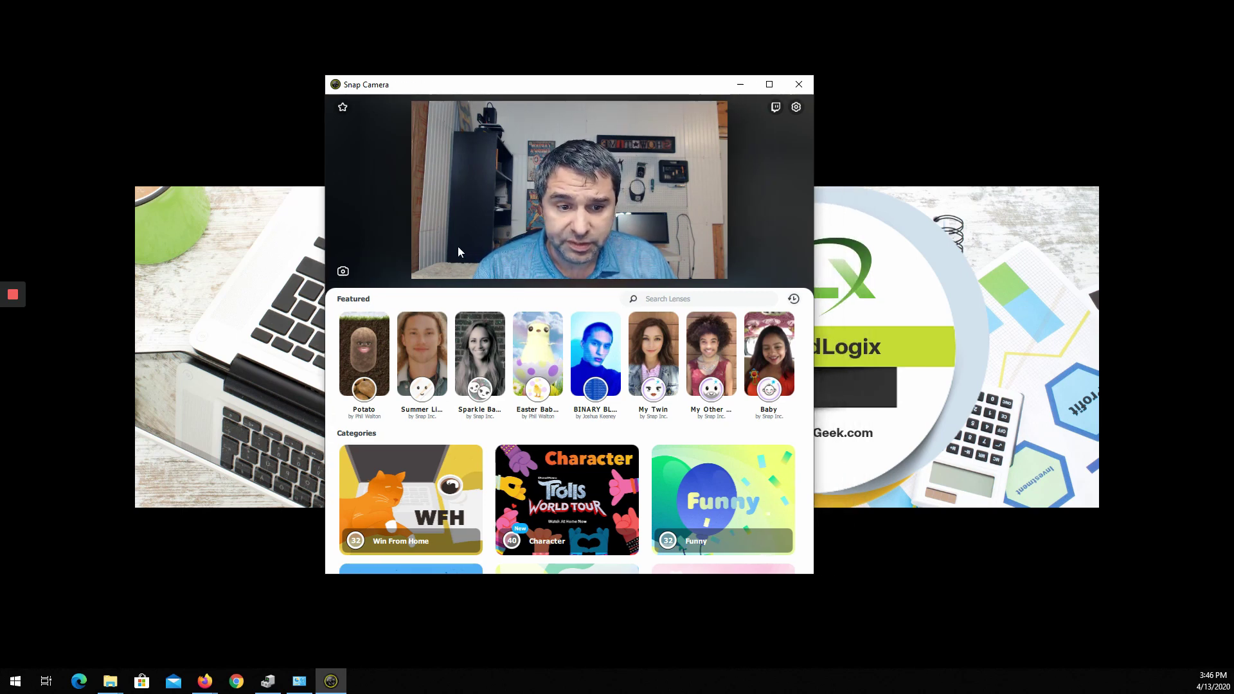
pyautogui.click(773, 365)
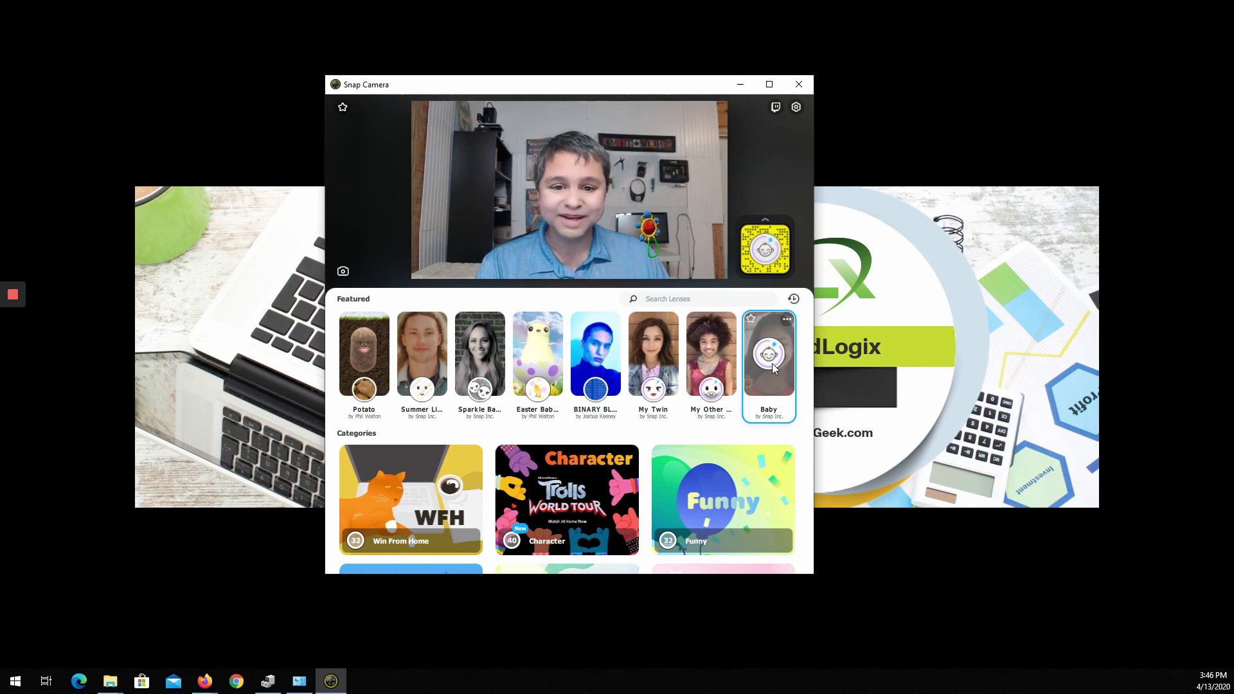
pyautogui.click(773, 368)
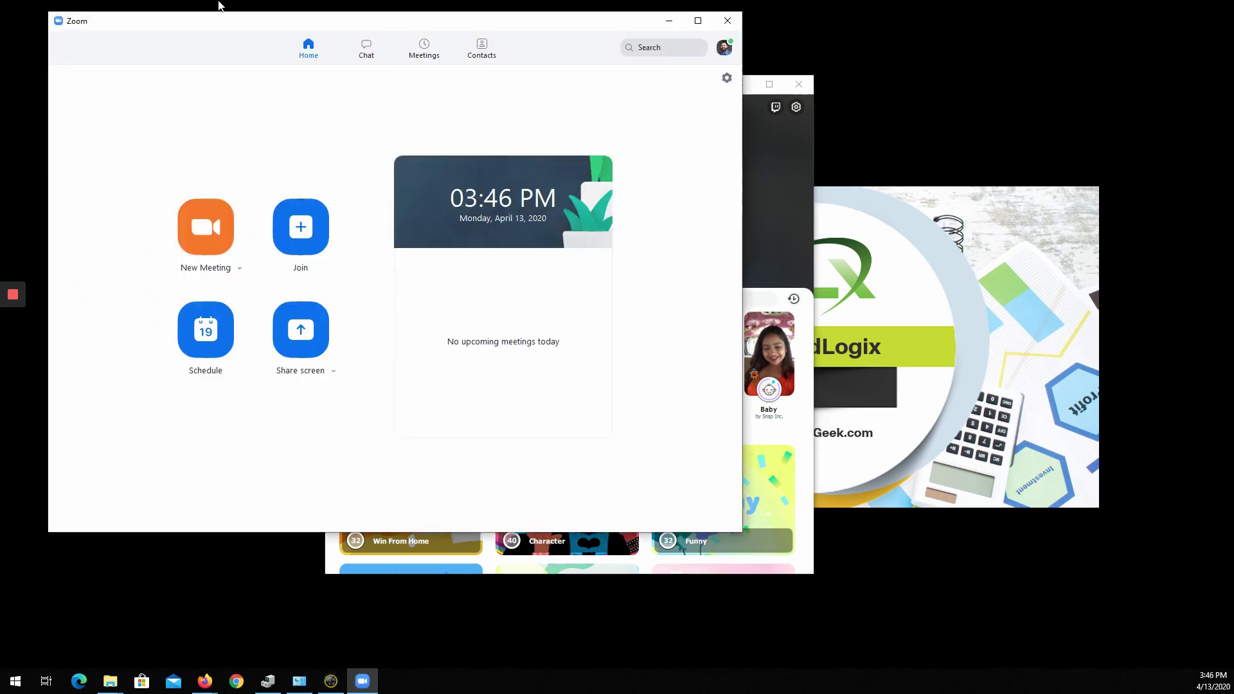
# Step: Switch to Zoom, open its video settings and keep Snap Camera as the selected camera
pyautogui.moveTo(270, 25); pyautogui.dragTo(263, 46)
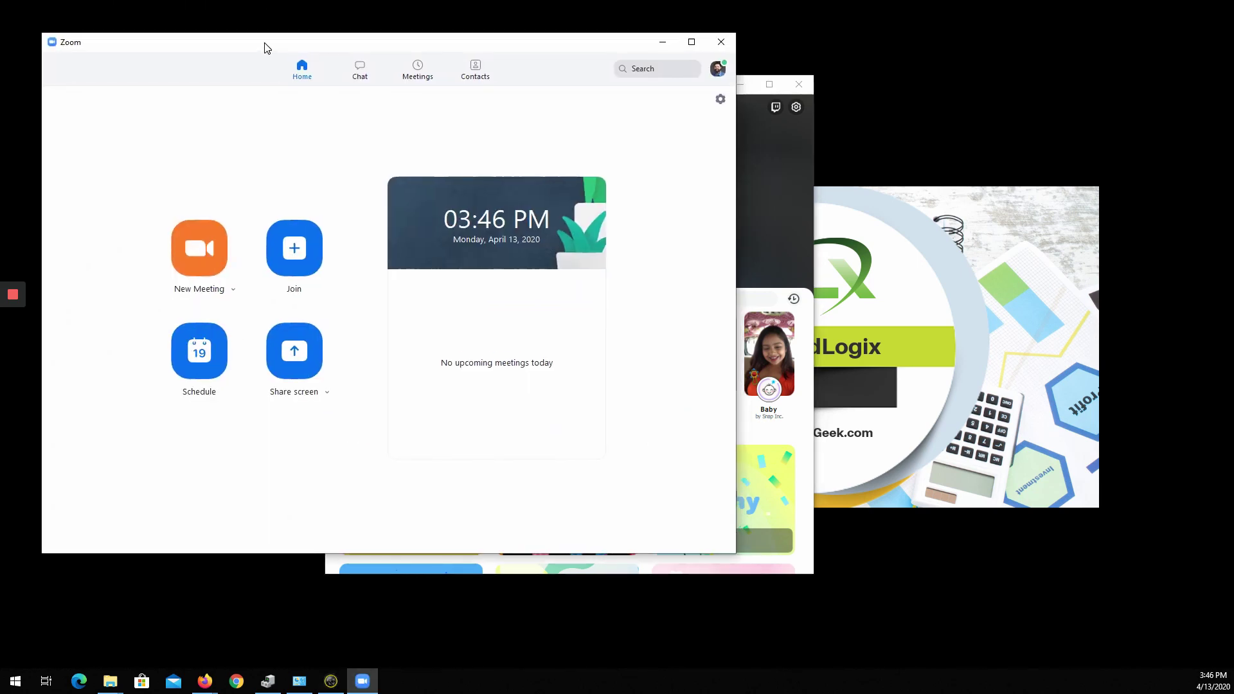
pyautogui.click(719, 101)
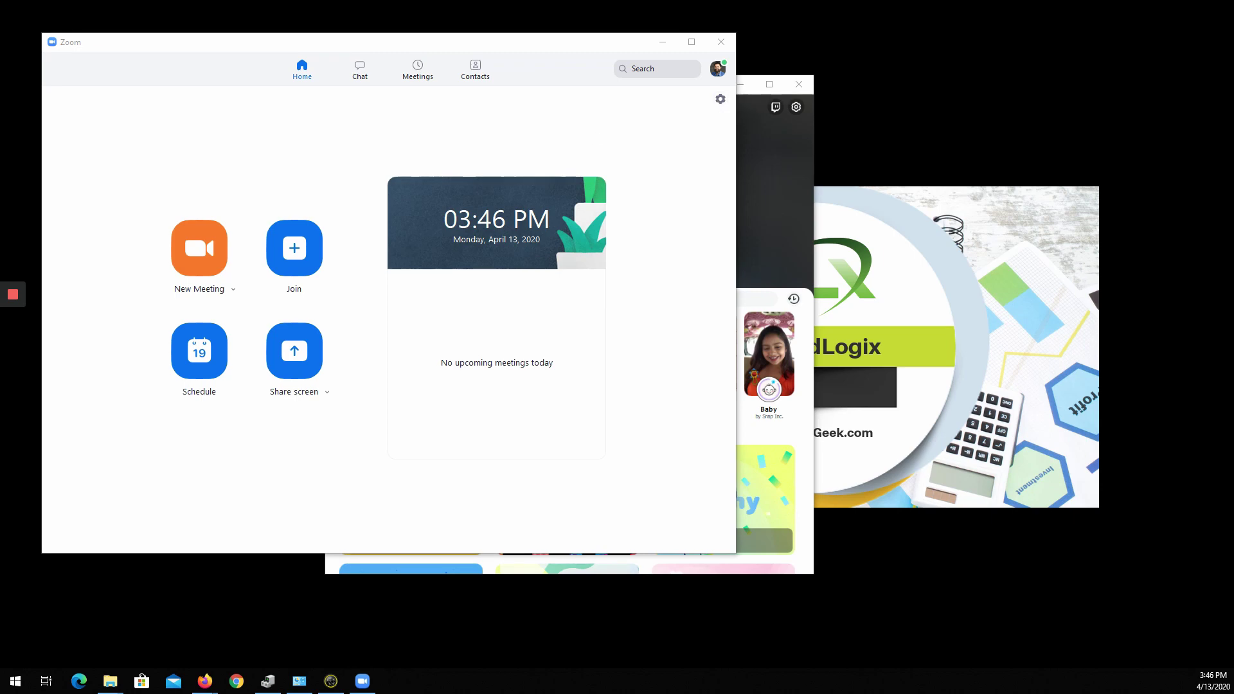
pyautogui.click(365, 187)
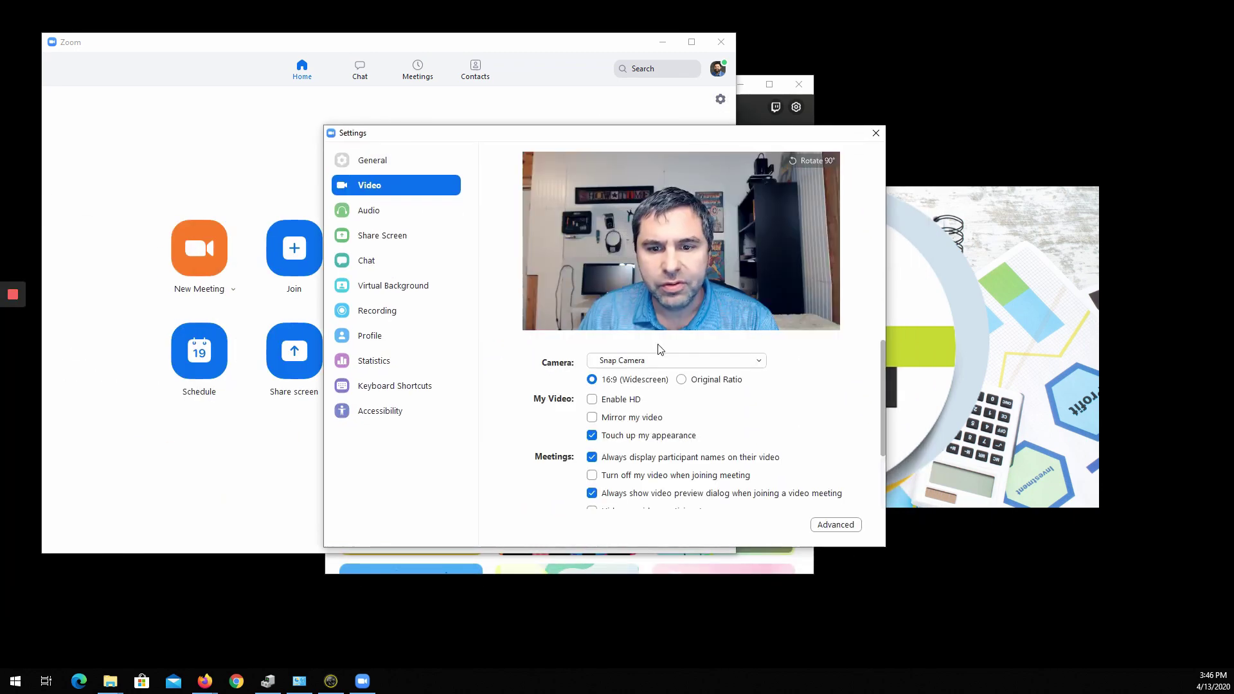
pyautogui.click(642, 361)
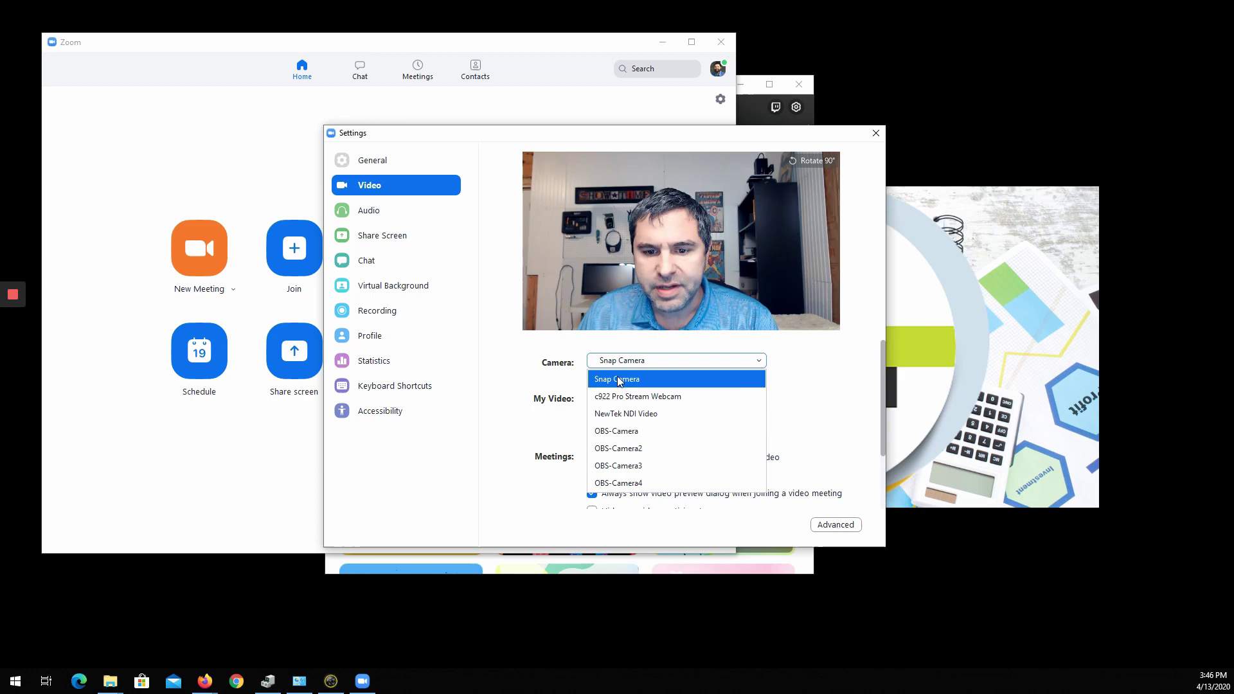
pyautogui.click(564, 372)
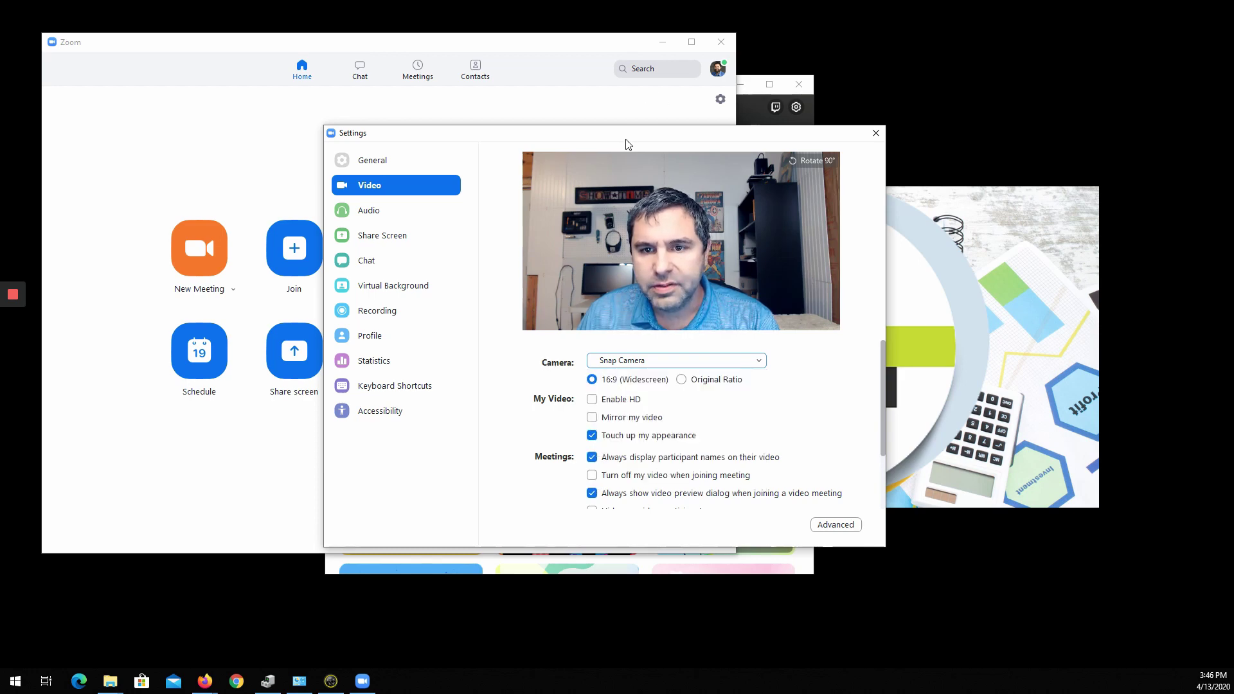
# Step: Place the Zoom settings and Snap Camera windows side by side, minimizing Zoom's main window
pyautogui.moveTo(625, 135); pyautogui.dragTo(906, 120)
pyautogui.click(663, 41)
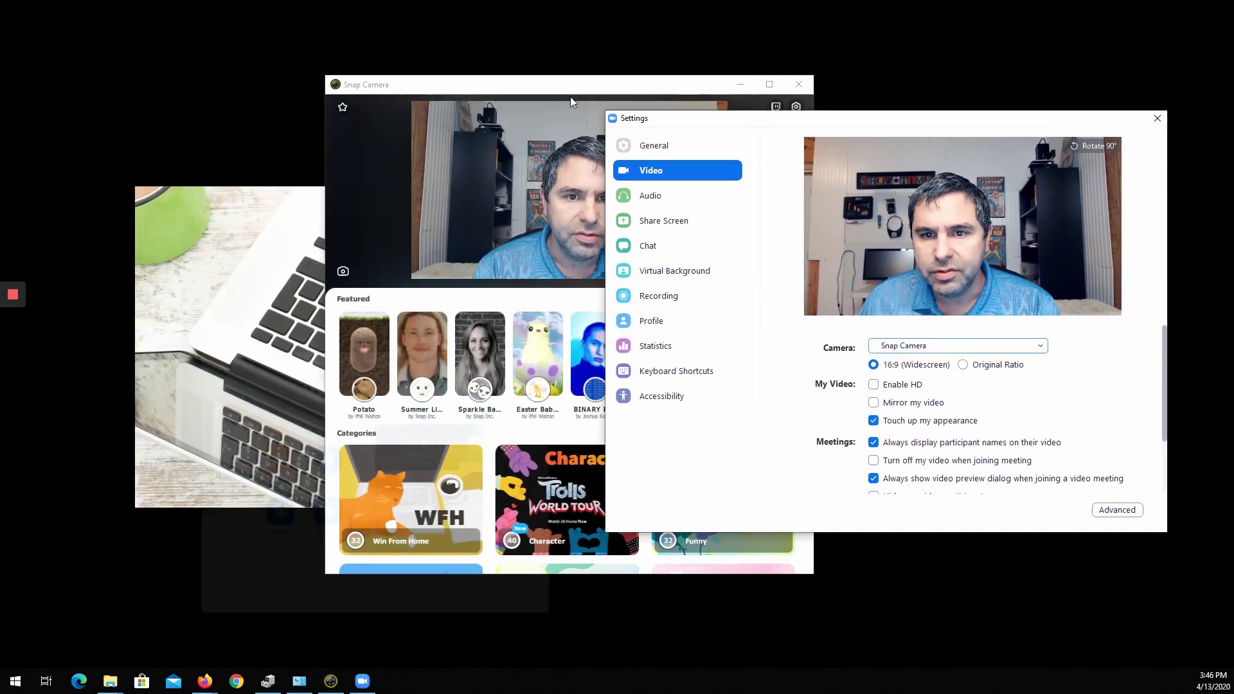
pyautogui.moveTo(550, 87); pyautogui.dragTo(310, 110)
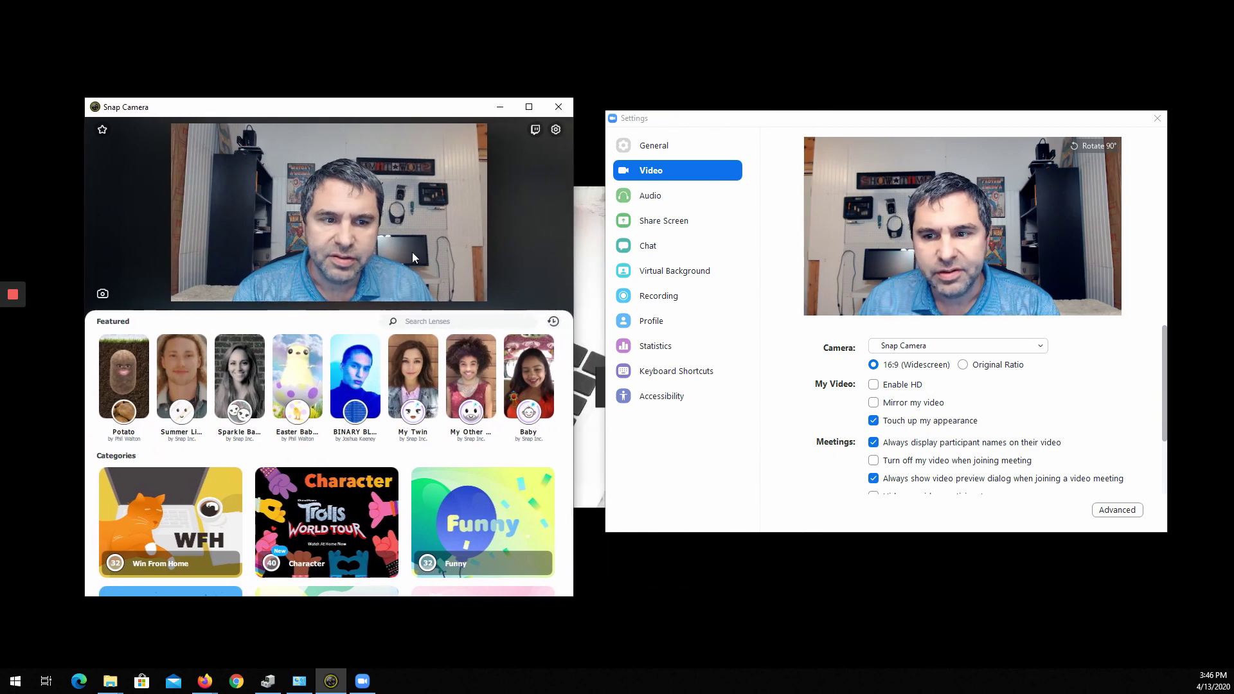
# Step: Try the featured Baby and Potato lenses one after the other, turning each off again
pyautogui.click(527, 375)
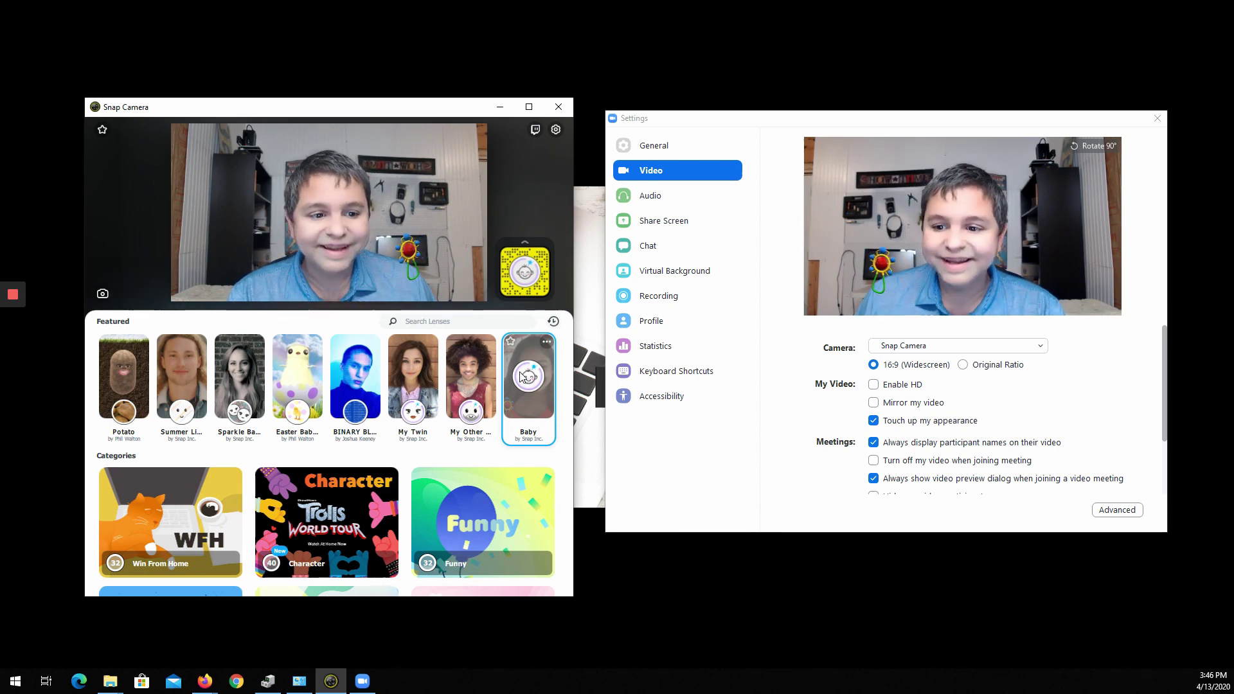
pyautogui.click(522, 376)
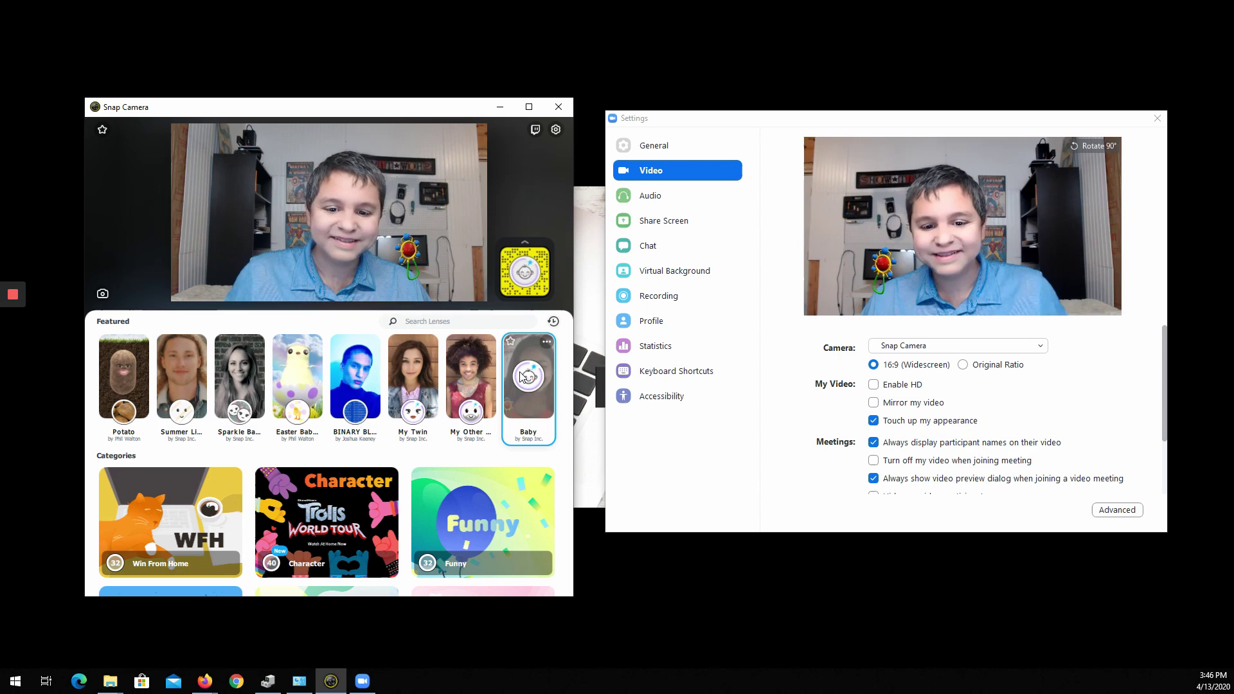
pyautogui.scroll(-1, 257, 373)
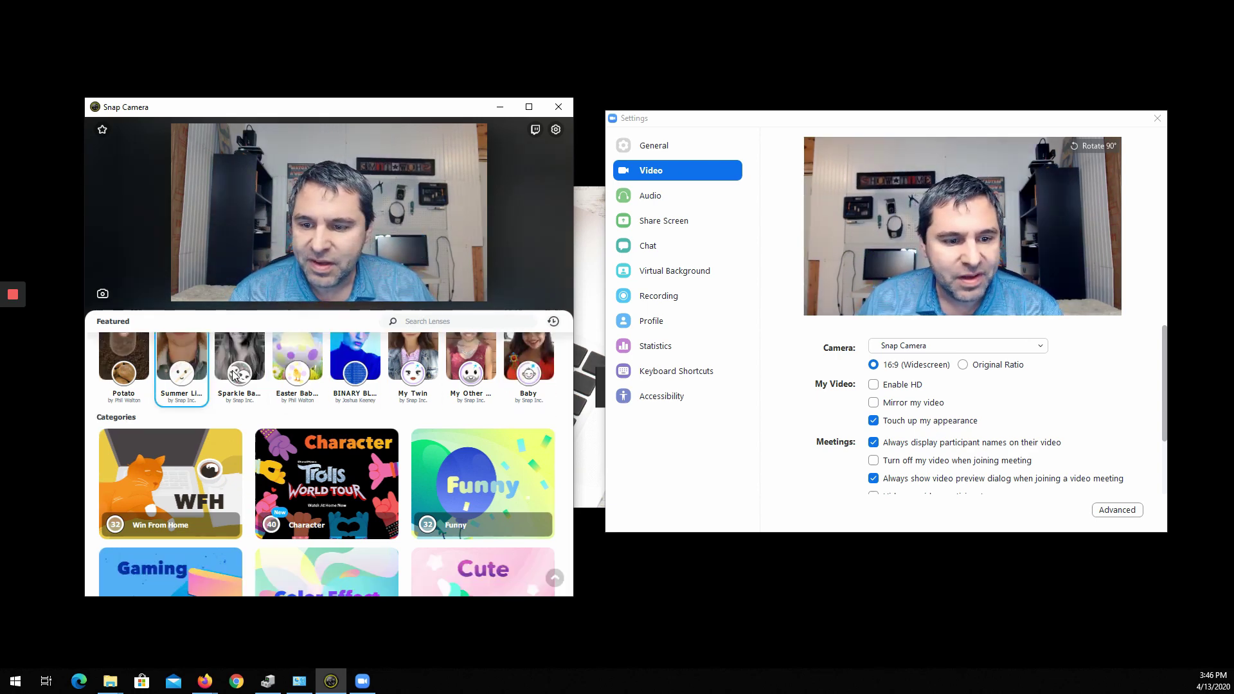
pyautogui.scroll(1, 191, 371)
pyautogui.click(136, 375)
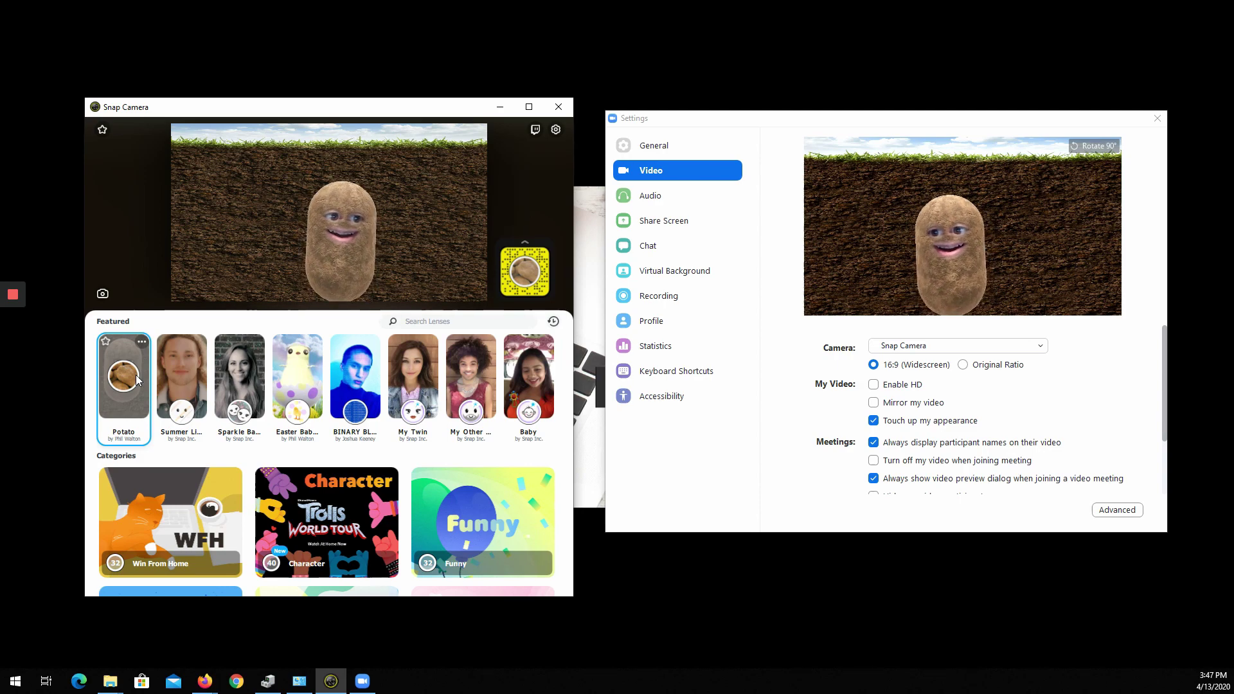
pyautogui.click(136, 376)
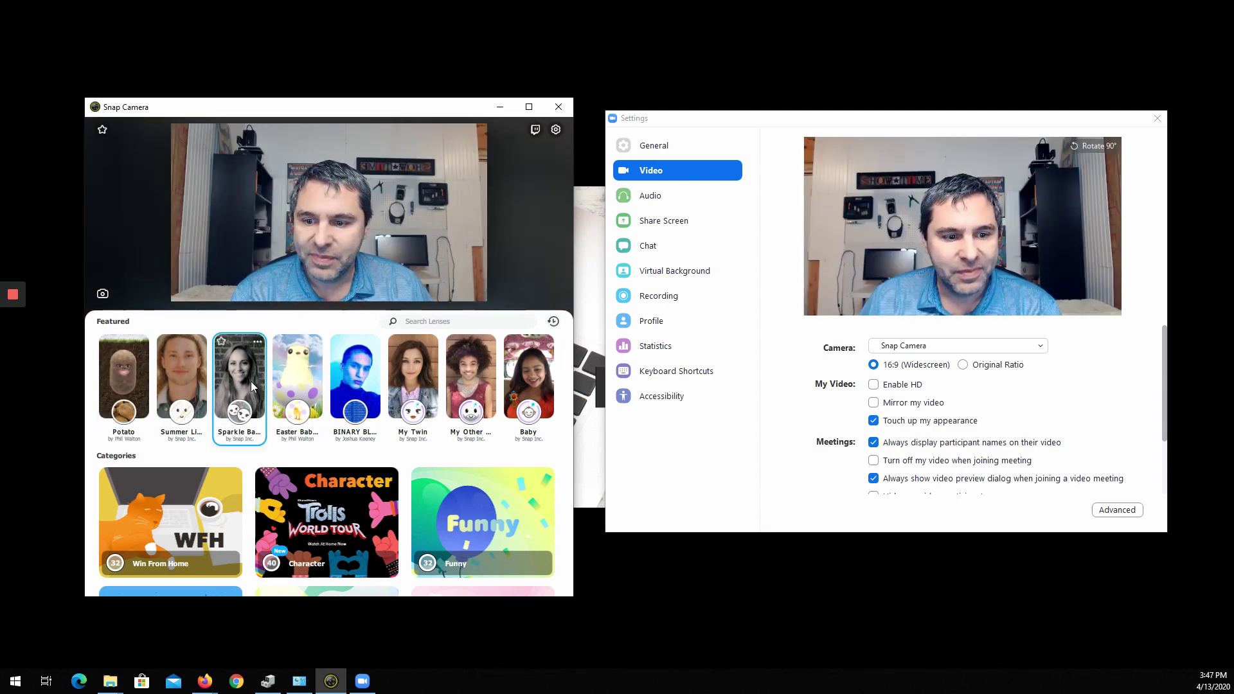
# Step: Try the goat-horn and Jelly Rainbow lenses from the Top Community Lenses, turning them off again
pyautogui.scroll(-4, 308, 373)
pyautogui.scroll(-5, 347, 371)
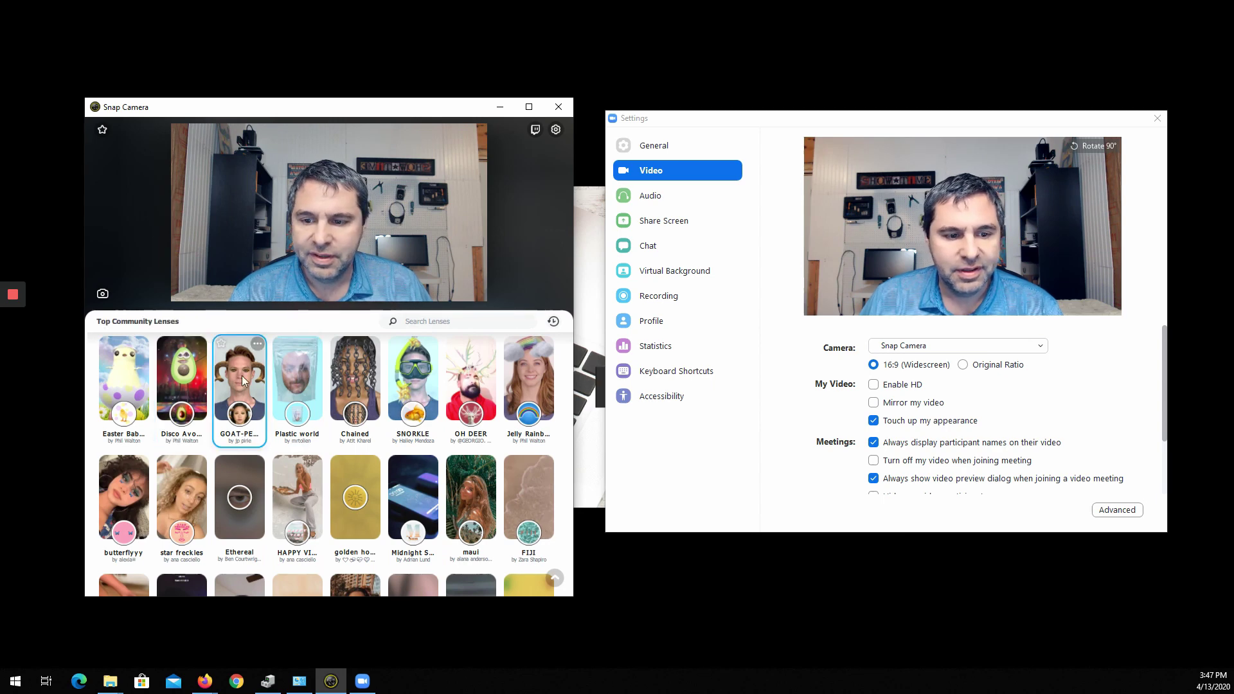
pyautogui.click(242, 375)
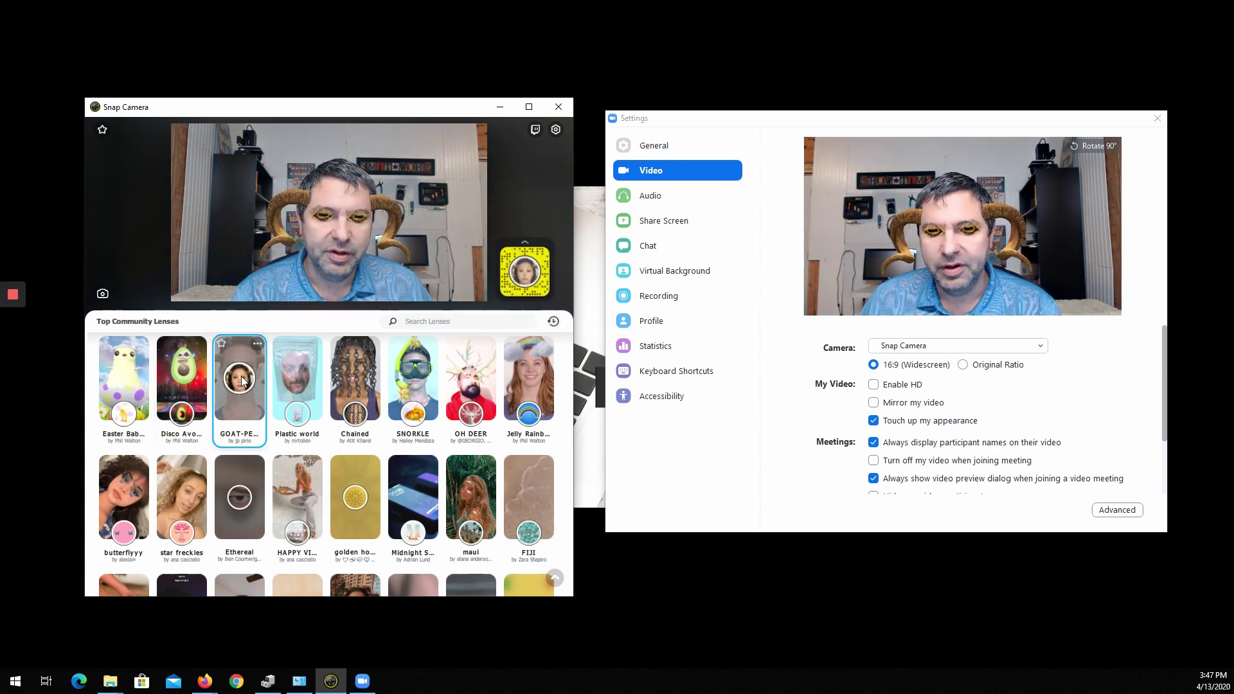
pyautogui.click(537, 360)
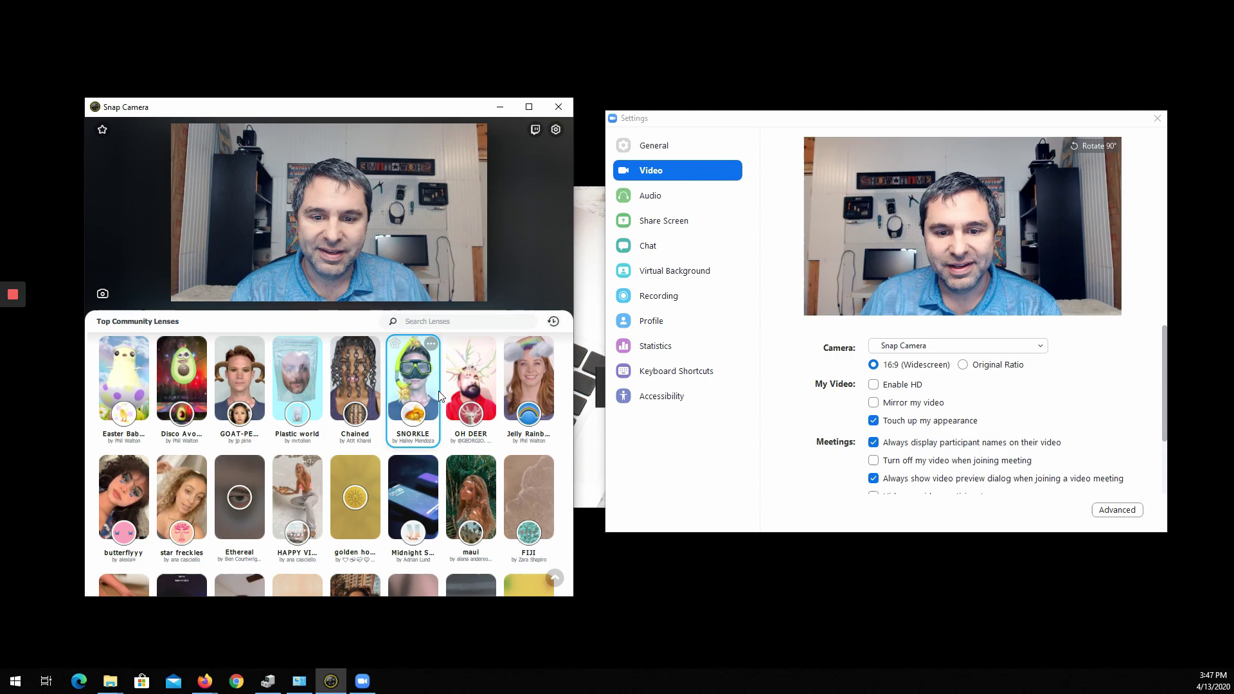
pyautogui.click(543, 374)
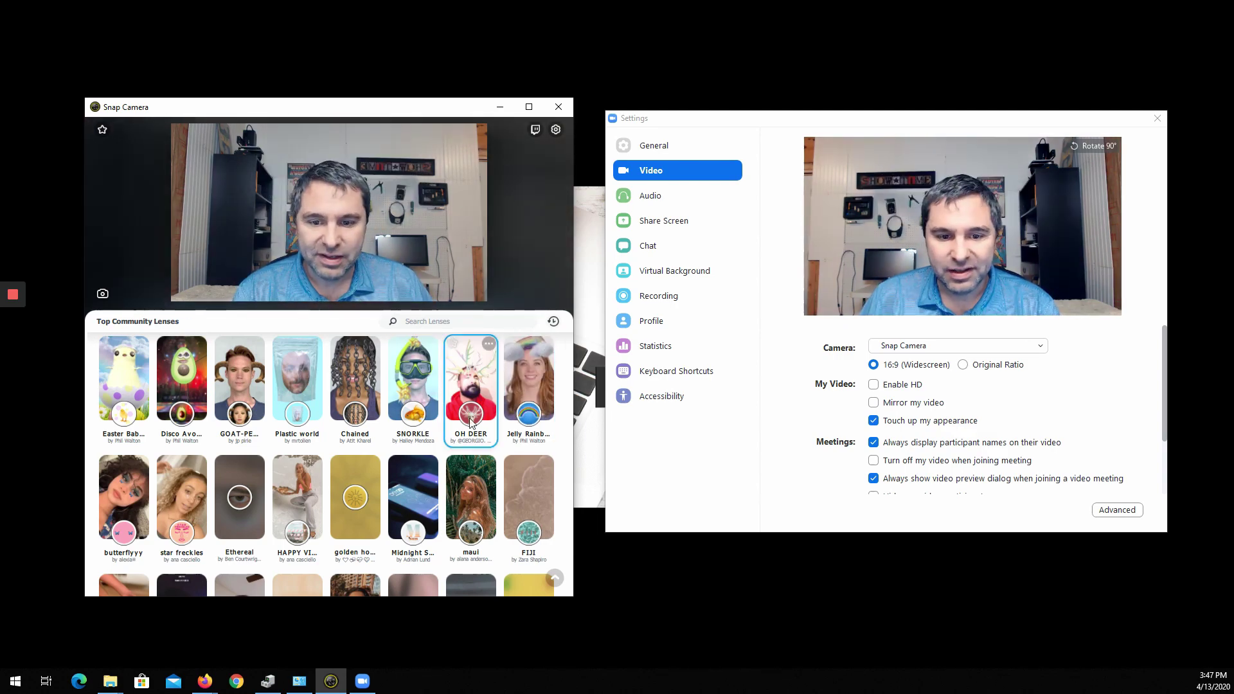
# Step: Try the purple-haired Hair Colour lens further down the Top Community Lenses and turn it off again
pyautogui.scroll(-6, 284, 462)
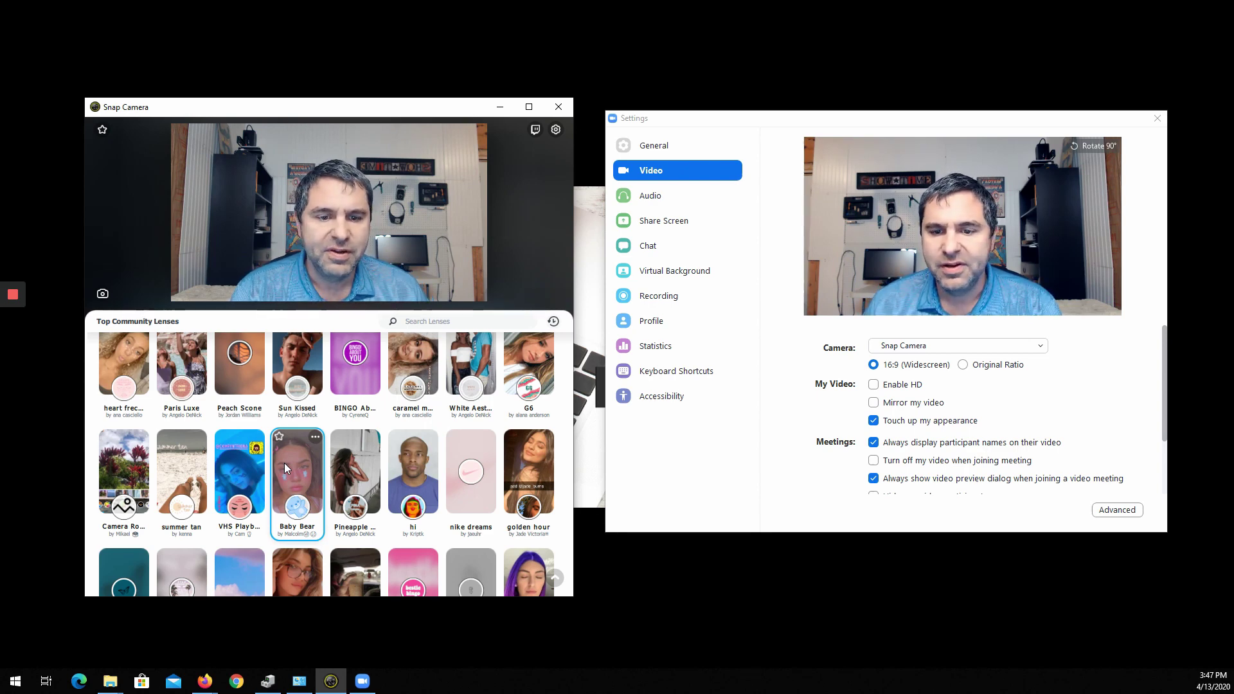
pyautogui.scroll(-2, 394, 496)
pyautogui.scroll(-1, 395, 497)
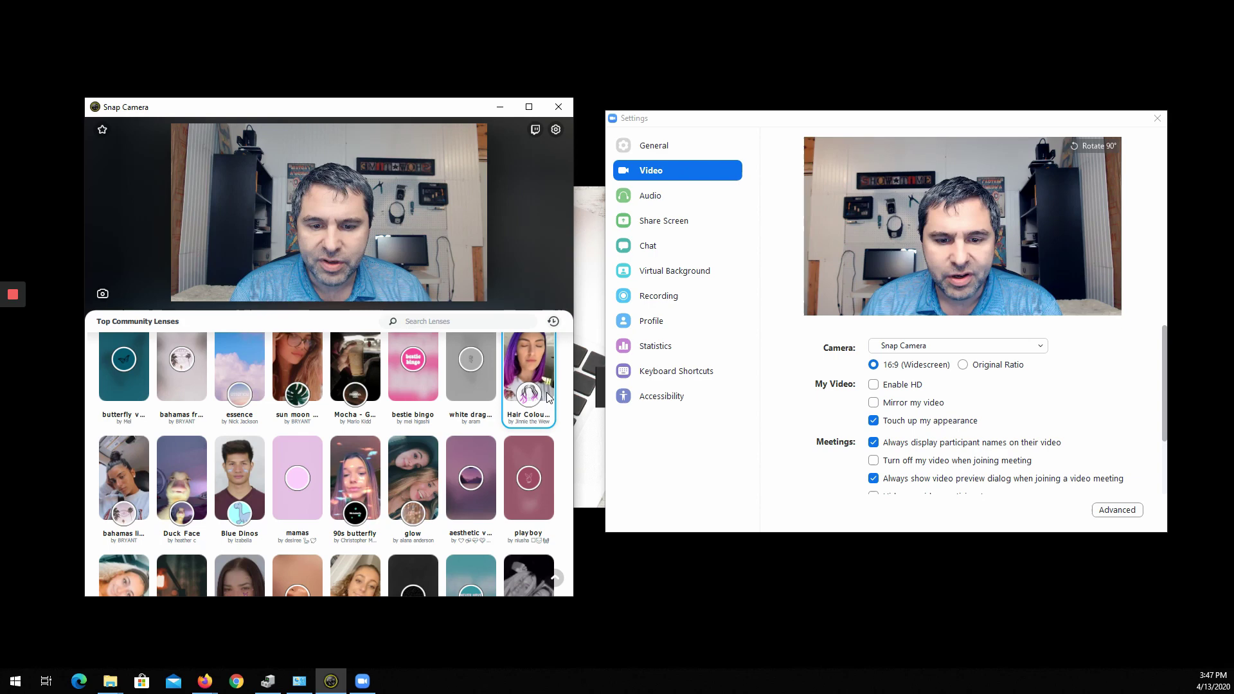
pyautogui.click(537, 352)
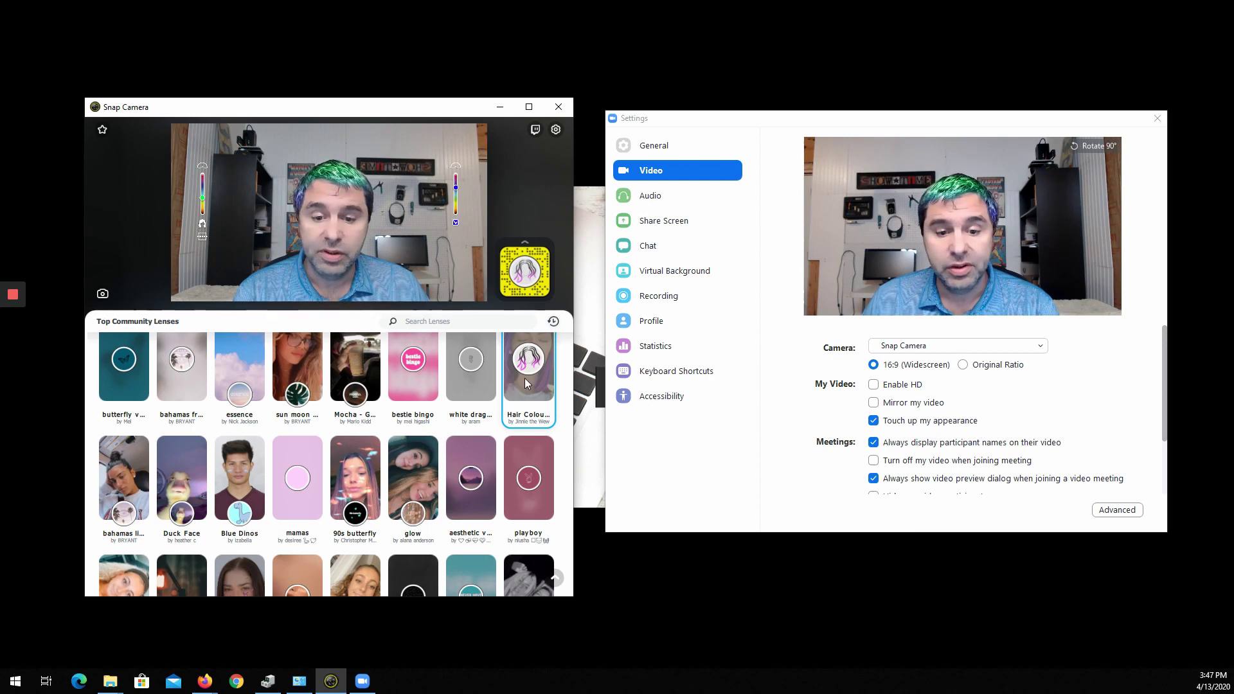
pyautogui.click(334, 390)
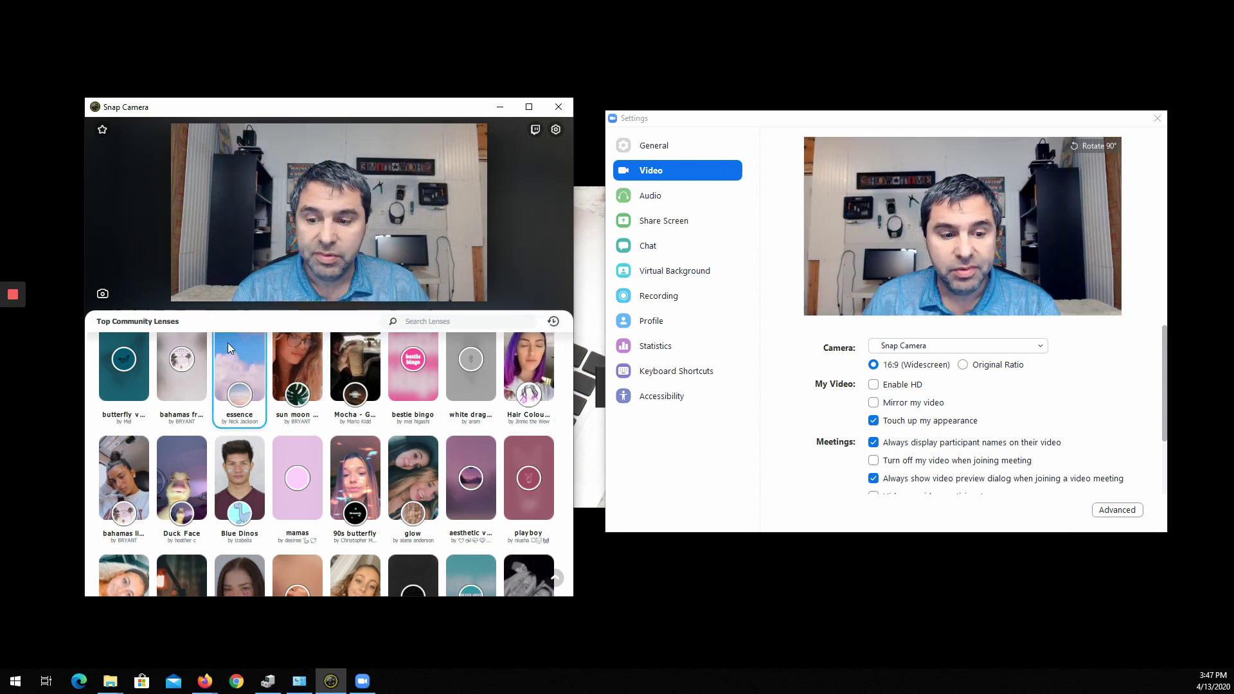
pyautogui.click(540, 472)
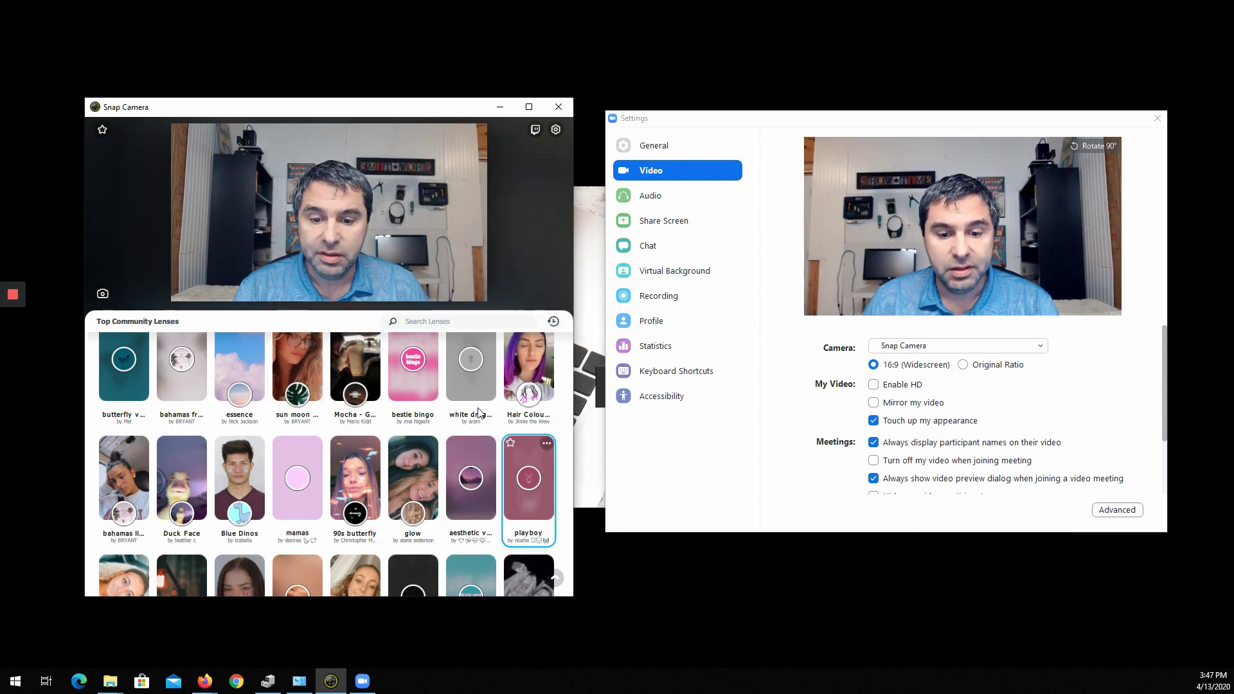
# Step: Search the lenses for "bunny" and try the result with pink ears and a bunny nose, turning it off again
pyautogui.click(433, 321)
pyautogui.write('bunny')
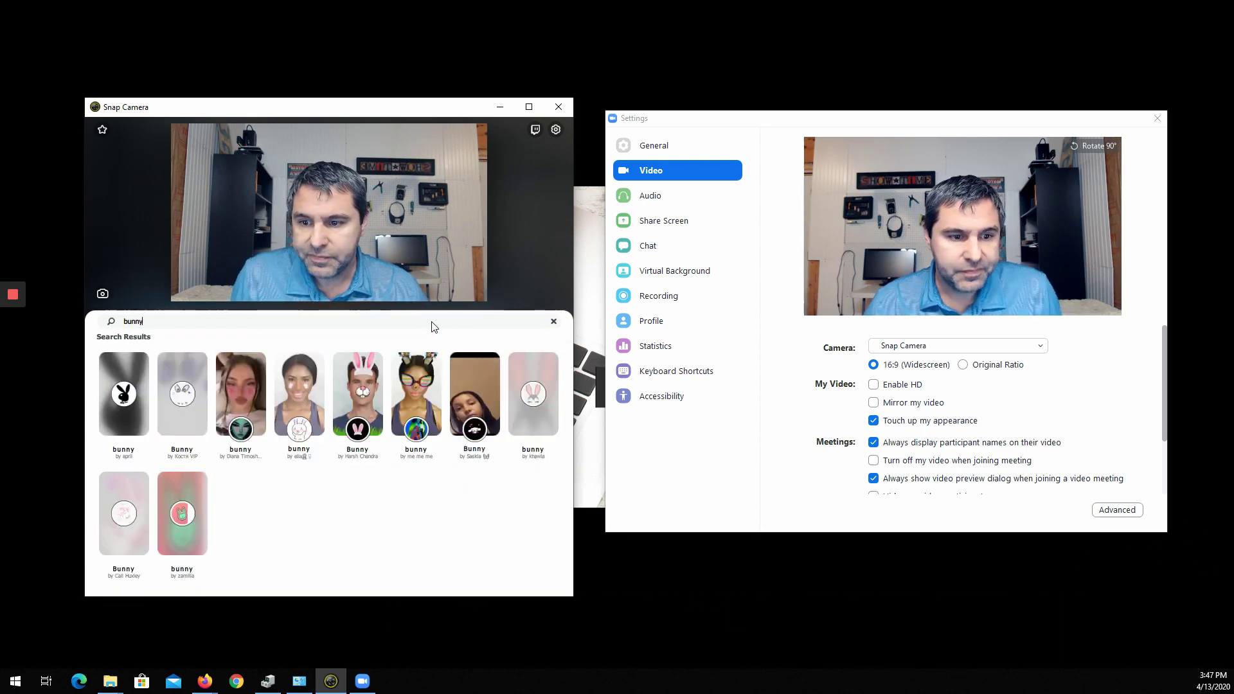
pyautogui.click(357, 406)
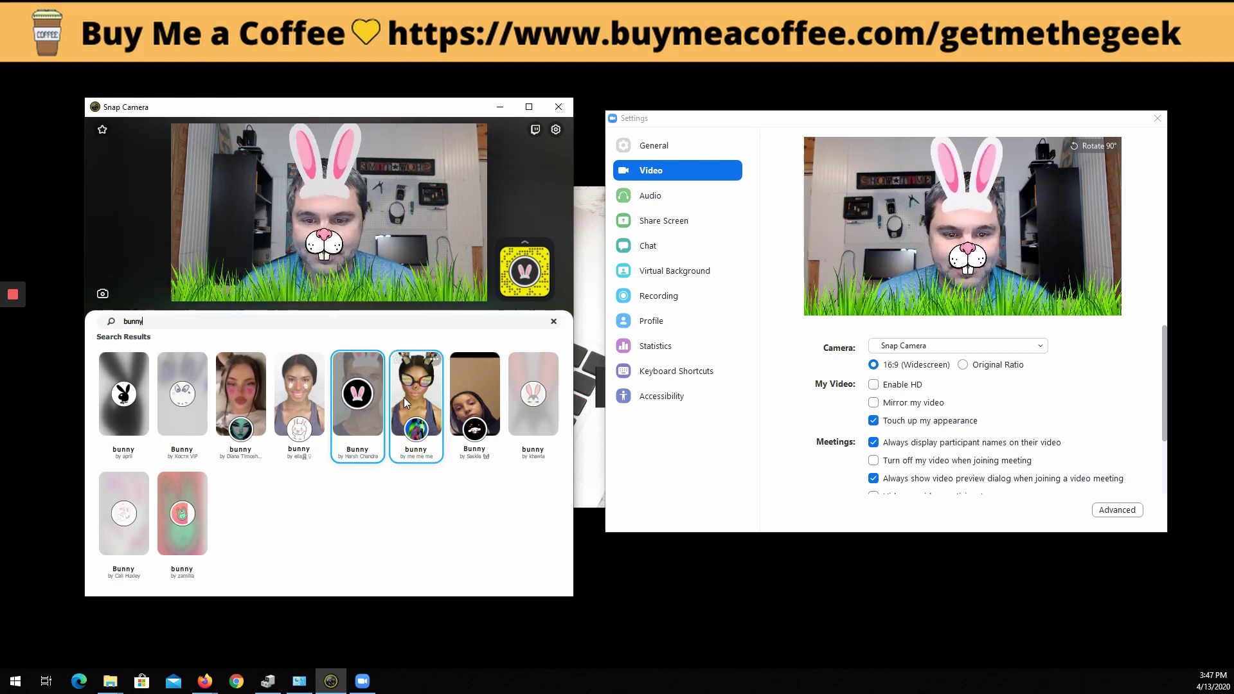
pyautogui.click(353, 411)
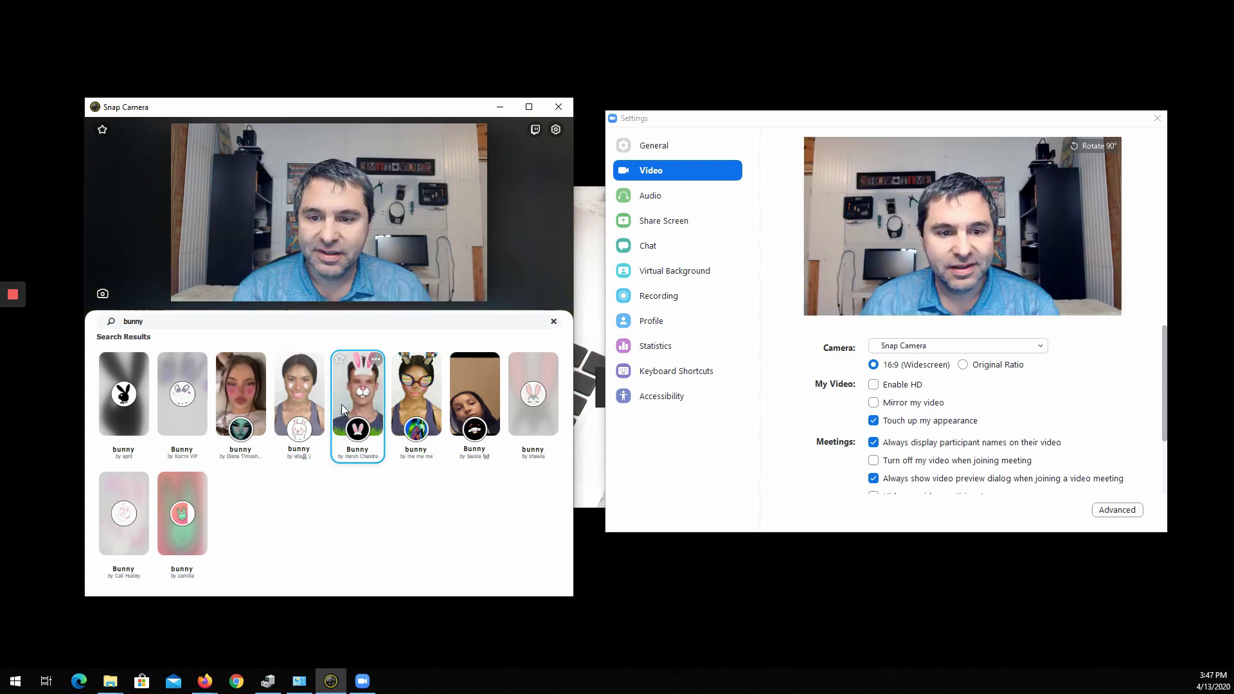